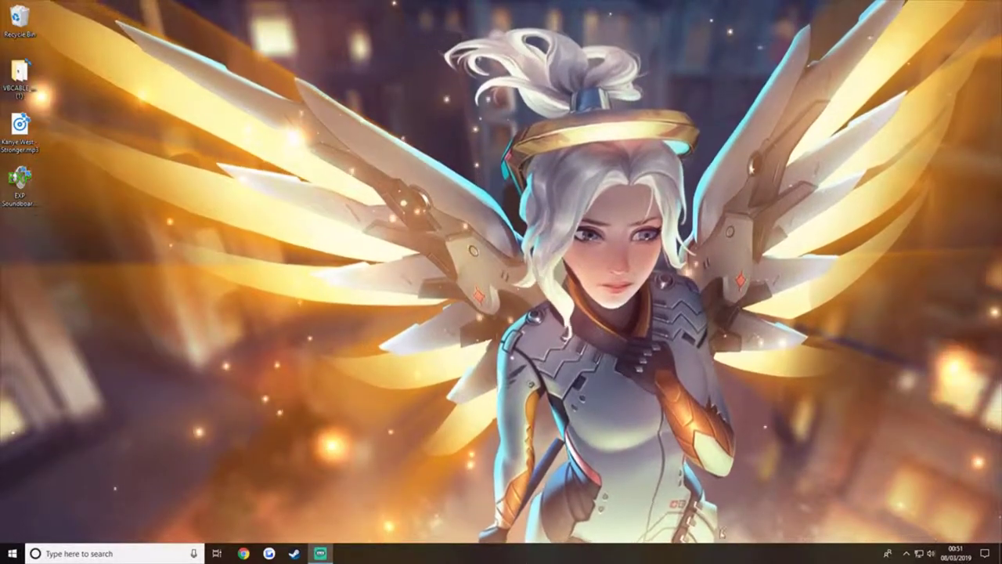
# Open the Windows Sound dialog from the taskbar volume icon, centre it, and view the Recording devices list
pyautogui.rightClick(930, 553)
pyautogui.click(918, 521)
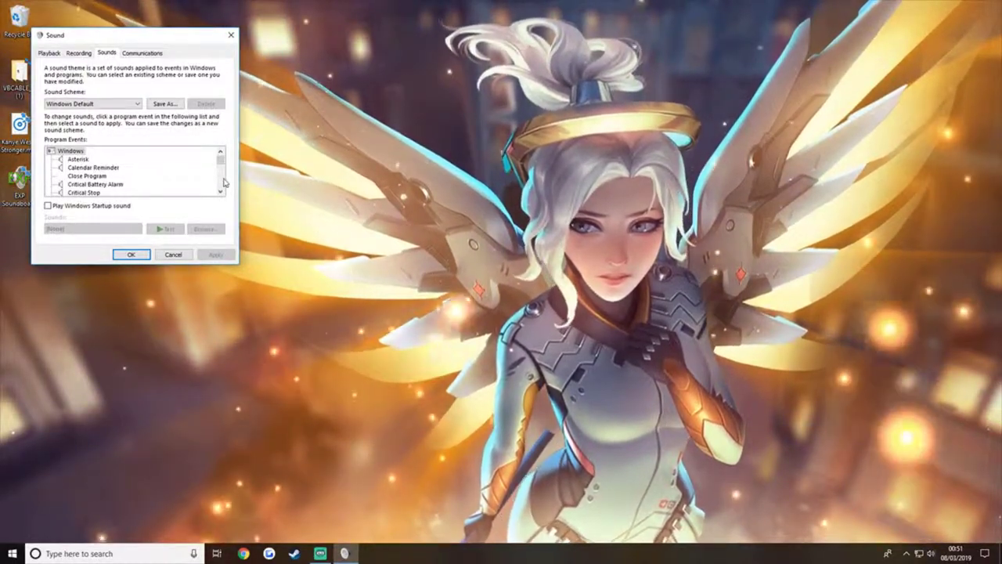
pyautogui.moveTo(201, 40); pyautogui.dragTo(604, 197)
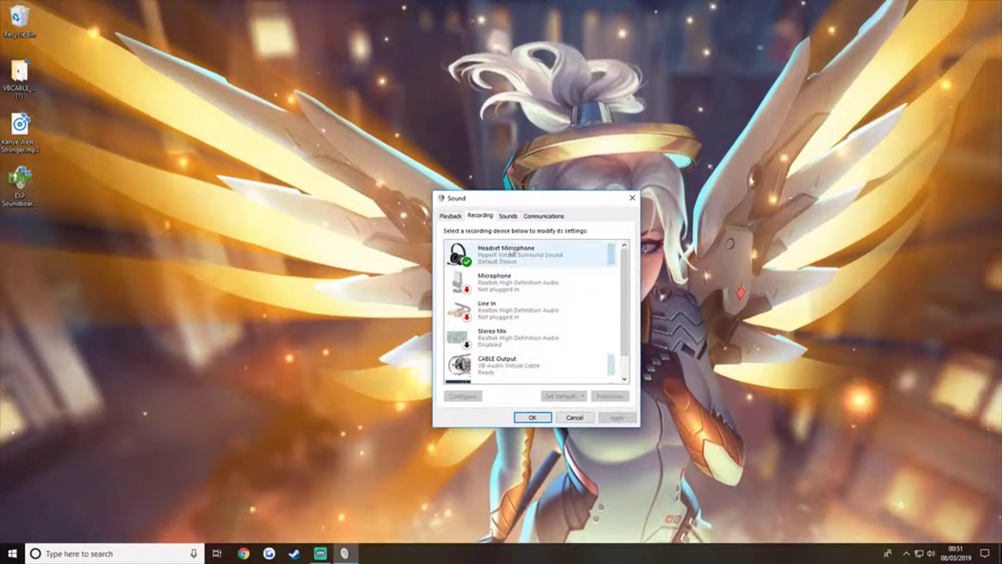
pyautogui.click(450, 215)
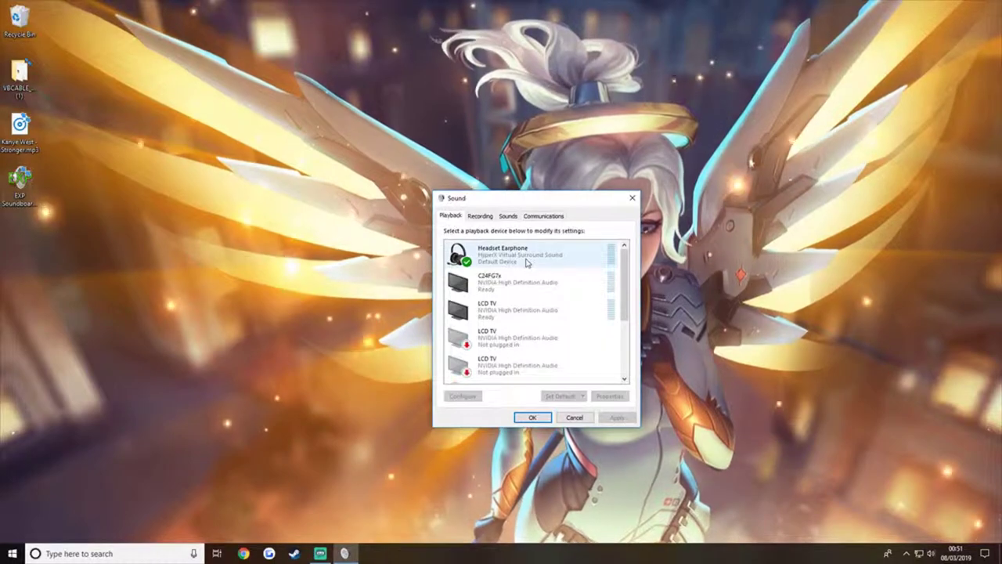
pyautogui.rightClick(526, 257)
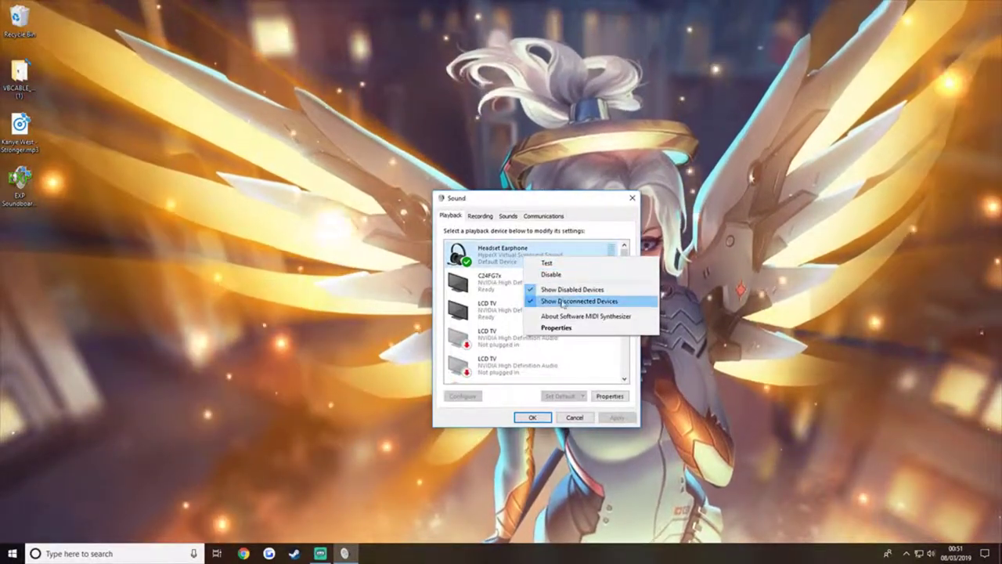
pyautogui.click(480, 215)
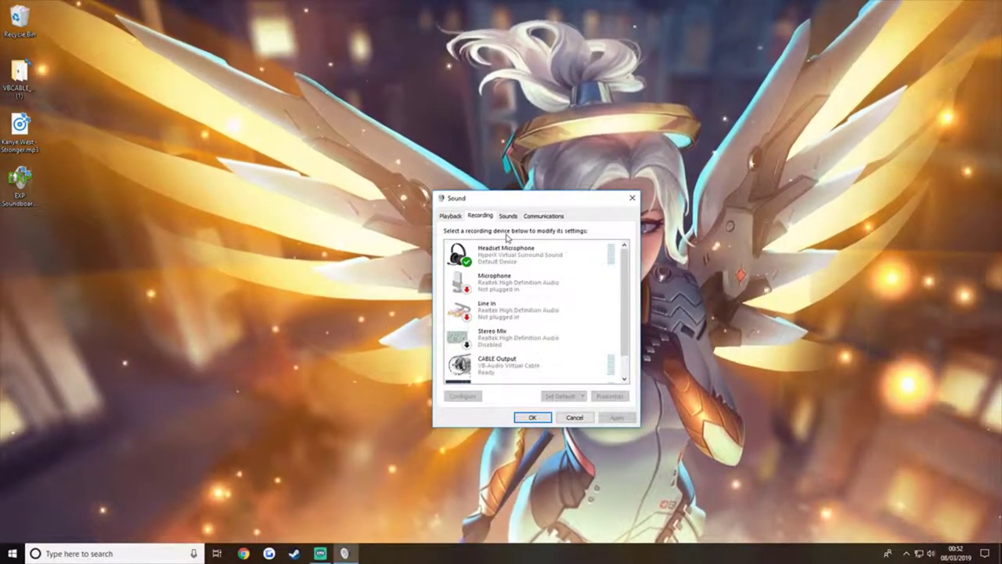
# Launch Voicemeeter from Start search and arrange it beside the Sound dialog
pyautogui.moveTo(539, 202); pyautogui.dragTo(310, 215)
pyautogui.click(131, 554)
pyautogui.write('voic')
pyautogui.press('Return')
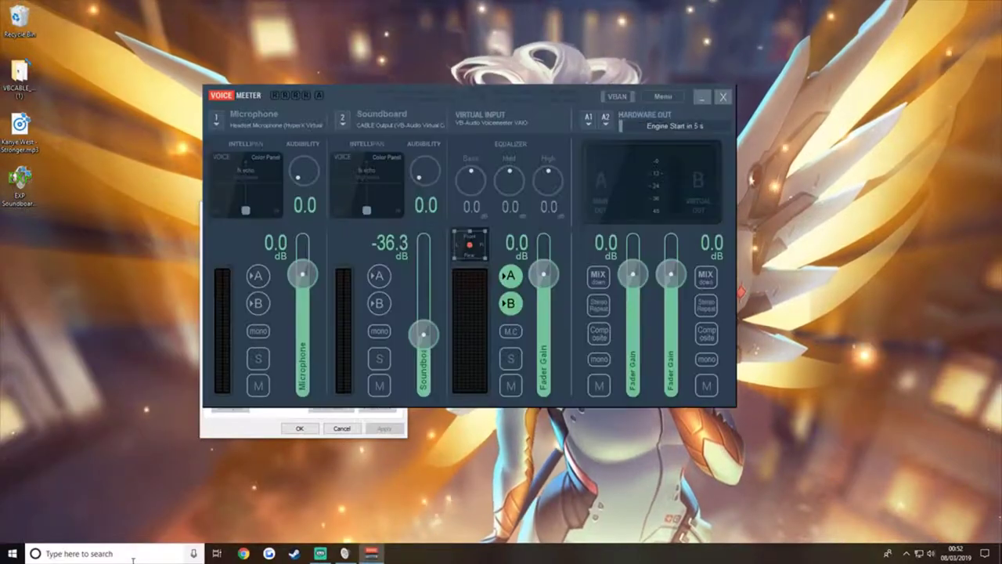
pyautogui.moveTo(441, 108); pyautogui.dragTo(694, 144)
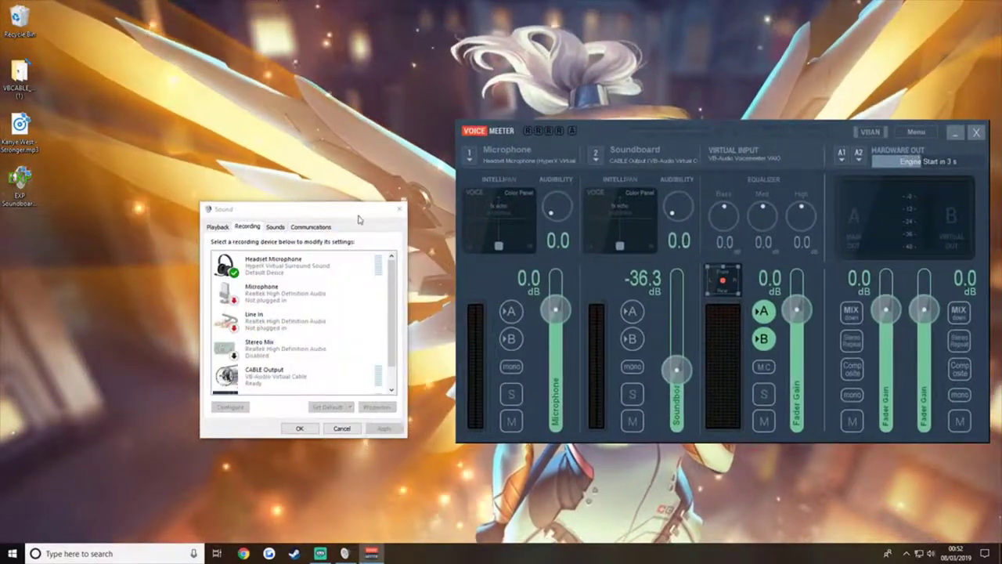
pyautogui.moveTo(358, 215); pyautogui.dragTo(394, 182)
# Run EXP Soundboard and reset the Soundboard strip gain from -36.3 dB to 0.0 dB
pyautogui.doubleClick(11, 186)
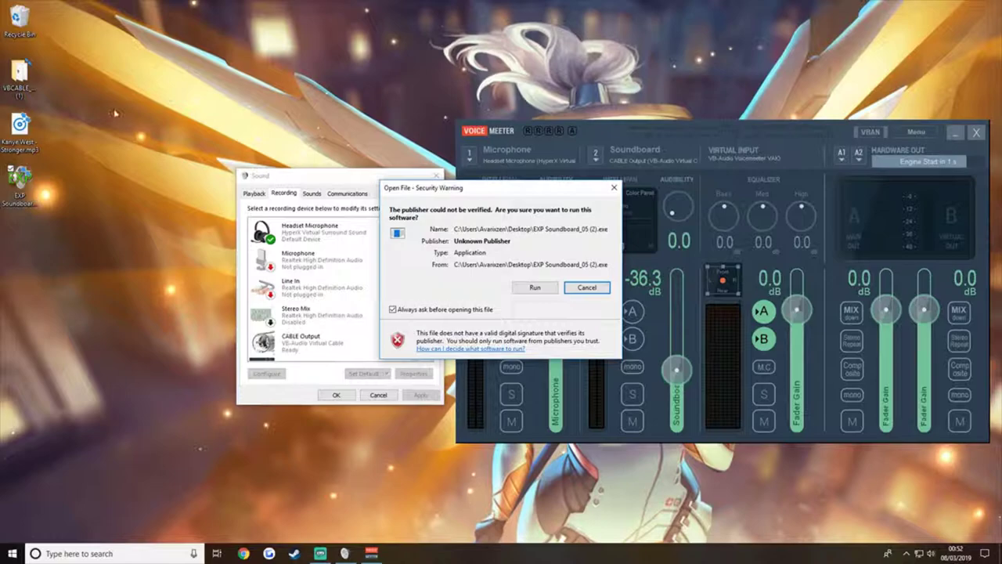
pyautogui.click(546, 287)
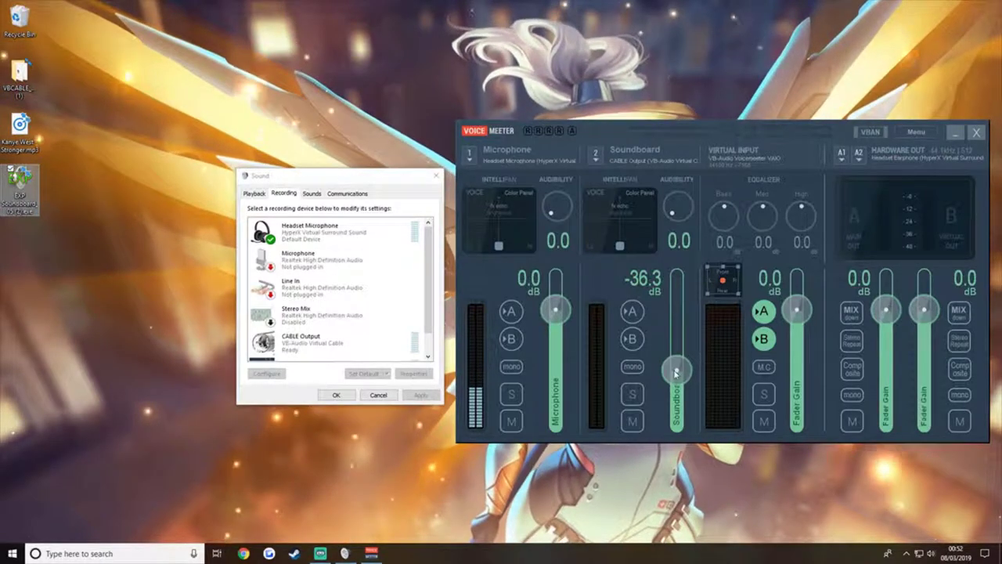
pyautogui.doubleClick(676, 372)
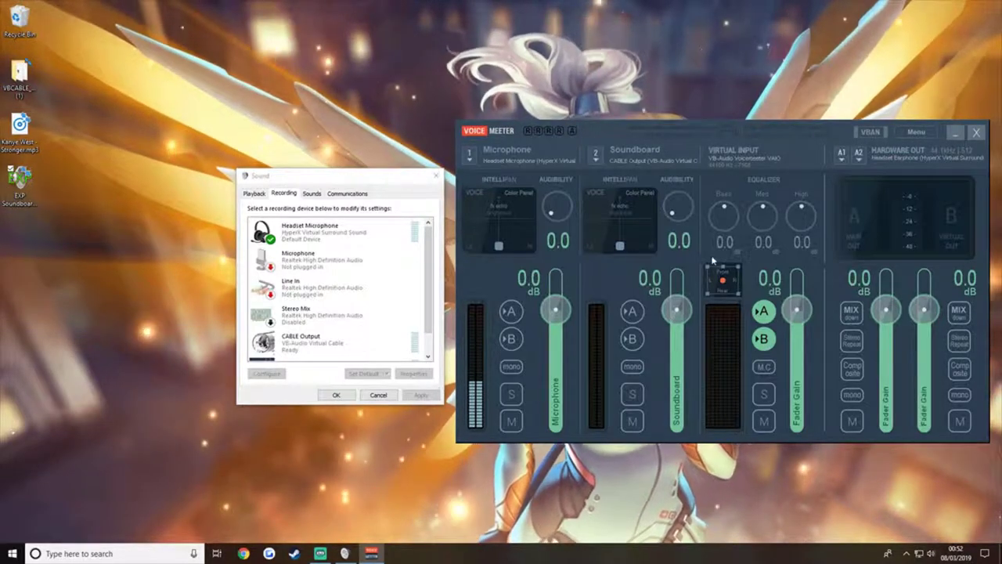
# Arrange the windows and keep CABLE Input (VB-Audio Virtual Cable) as EXP Soundboard's 1st Output
pyautogui.moveTo(621, 128); pyautogui.dragTo(638, 128)
pyautogui.click(319, 177)
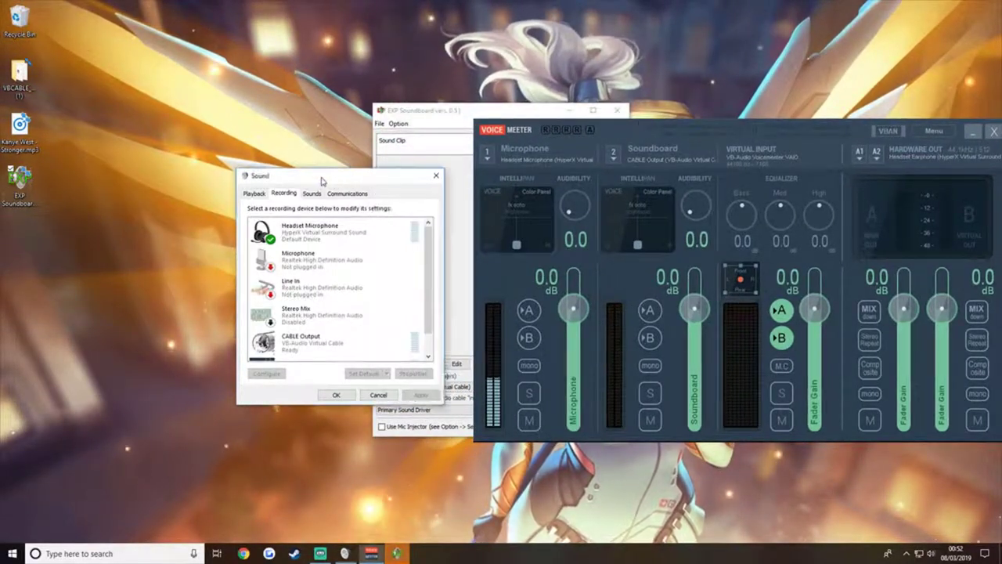
pyautogui.moveTo(447, 114); pyautogui.dragTo(86, 118)
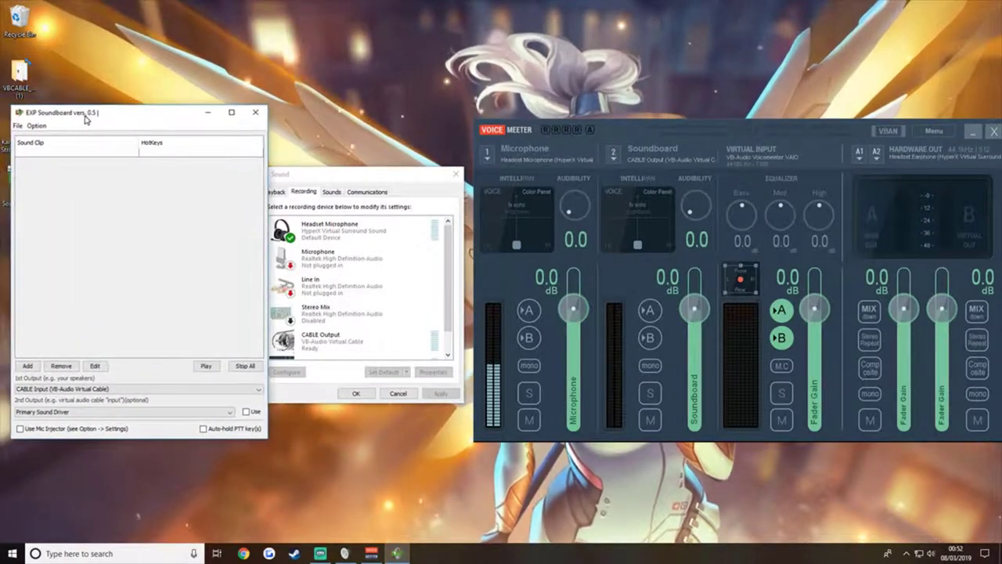
pyautogui.moveTo(302, 174); pyautogui.dragTo(310, 174)
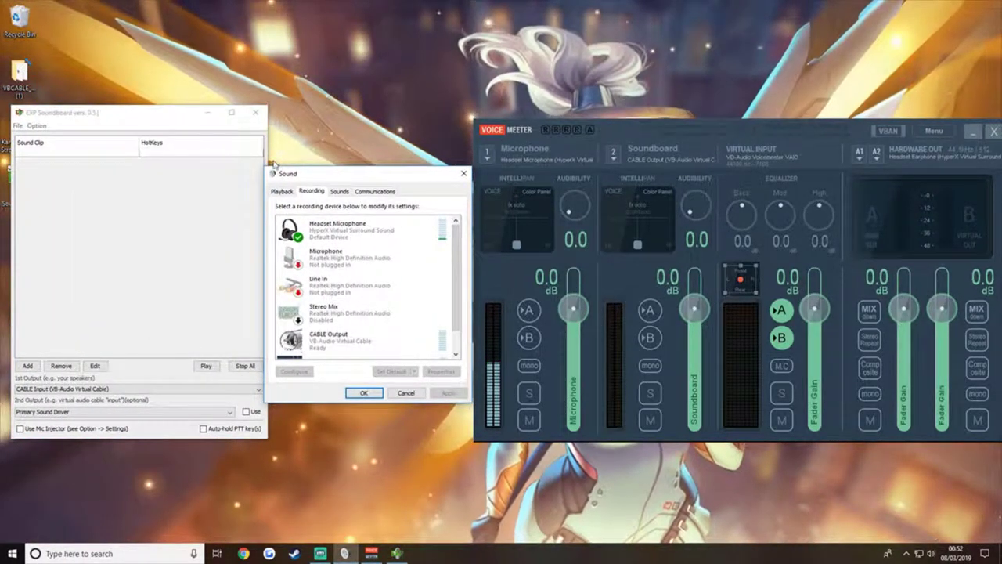
pyautogui.moveTo(75, 113); pyautogui.dragTo(97, 114)
pyautogui.click(95, 389)
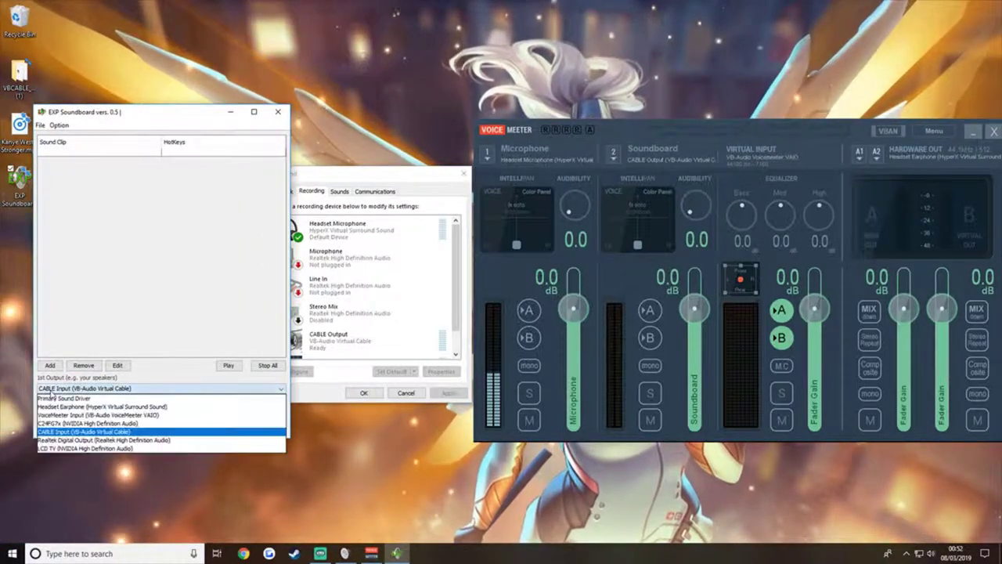
pyautogui.click(49, 381)
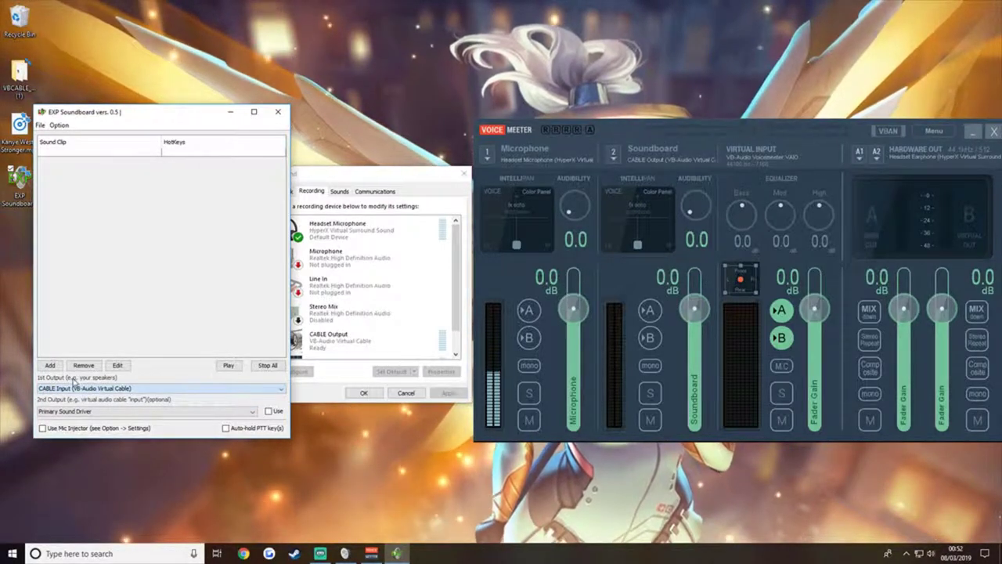
# Make VoiceMeeter Output the default recording and default communication device
pyautogui.click(228, 112)
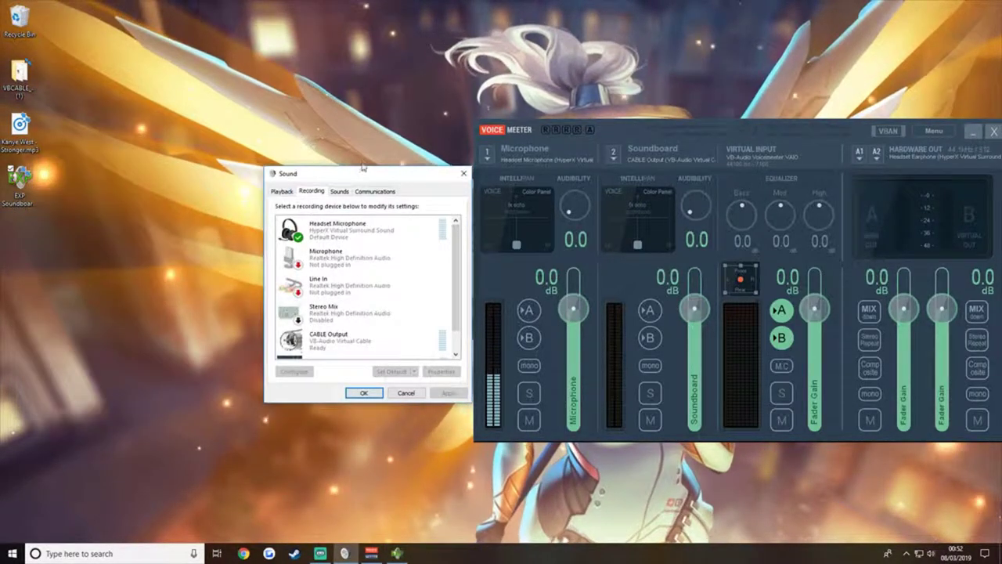
pyautogui.moveTo(362, 173); pyautogui.dragTo(231, 162)
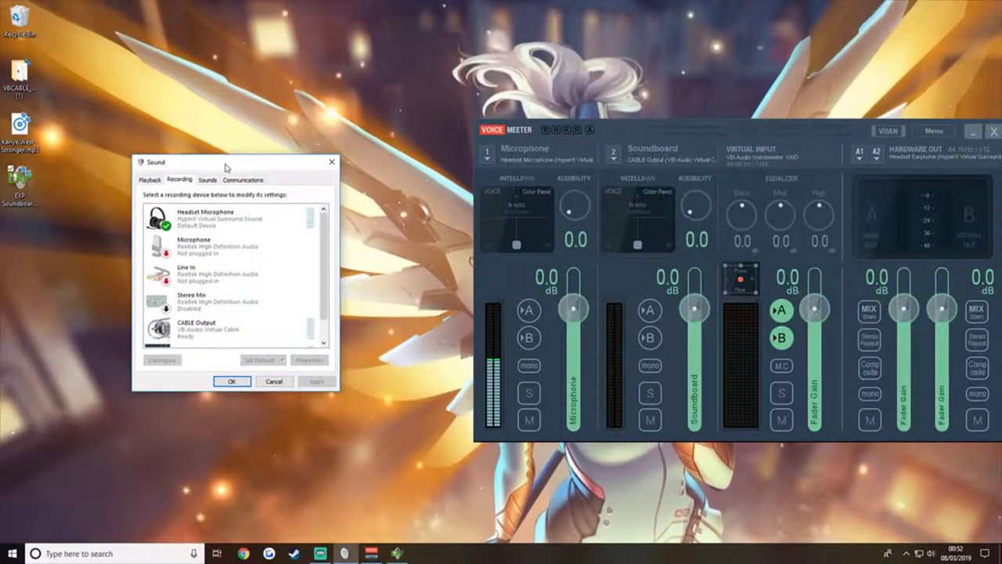
pyautogui.scroll(-1, 311, 282)
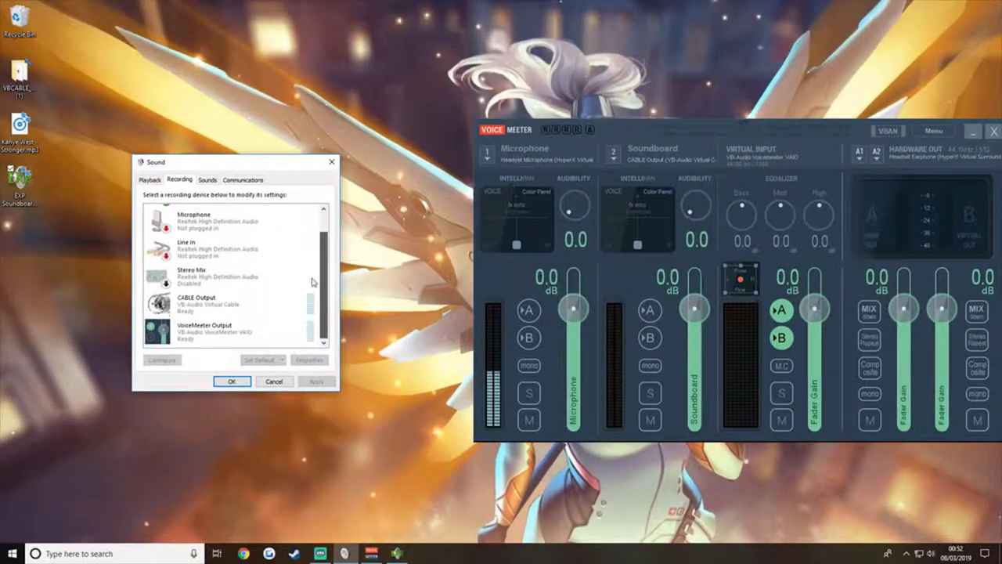
pyautogui.rightClick(219, 332)
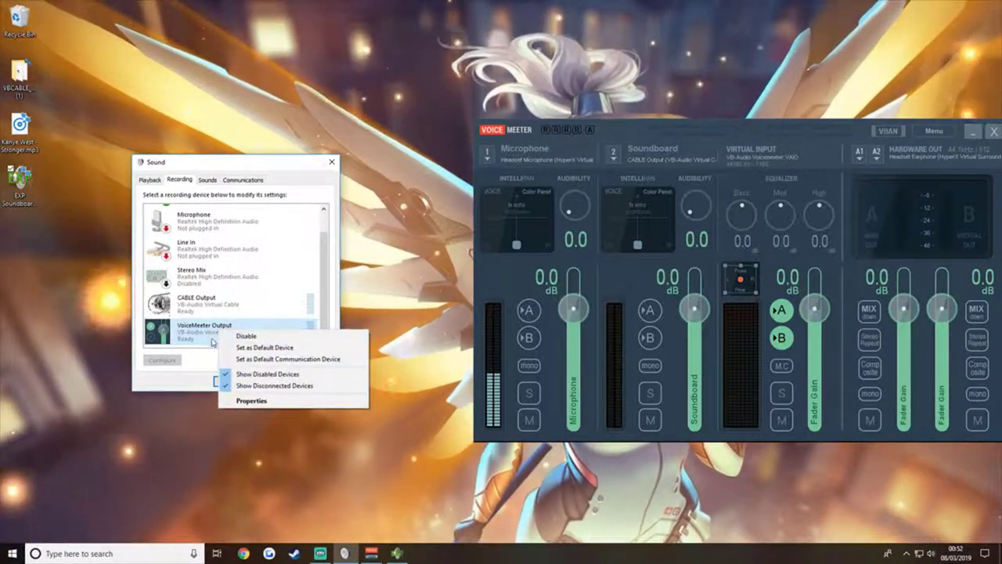
pyautogui.click(264, 347)
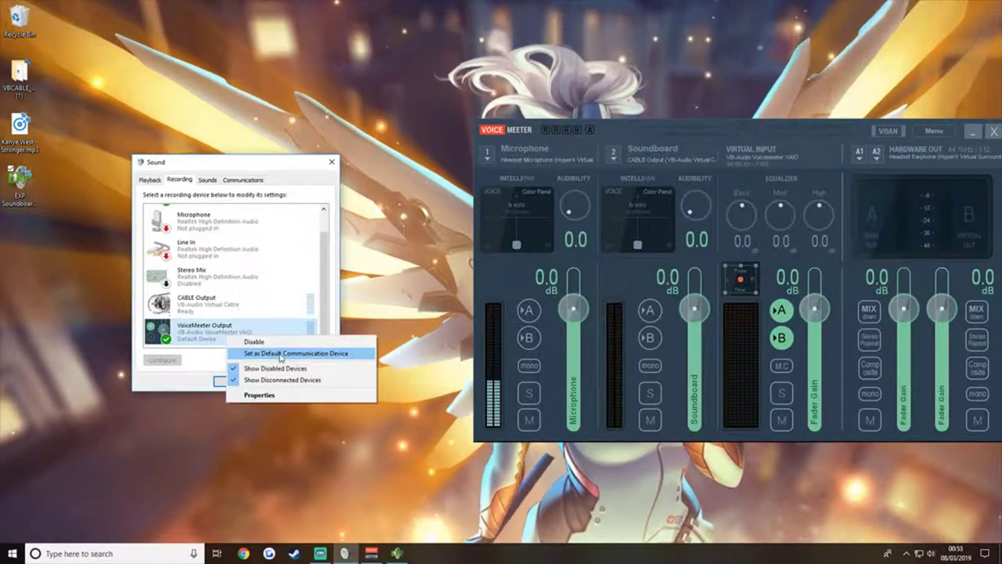
pyautogui.click(281, 354)
# Make VoiceMeeter Input the default playback and default communication device
pyautogui.click(149, 179)
pyautogui.scroll(-4, 314, 285)
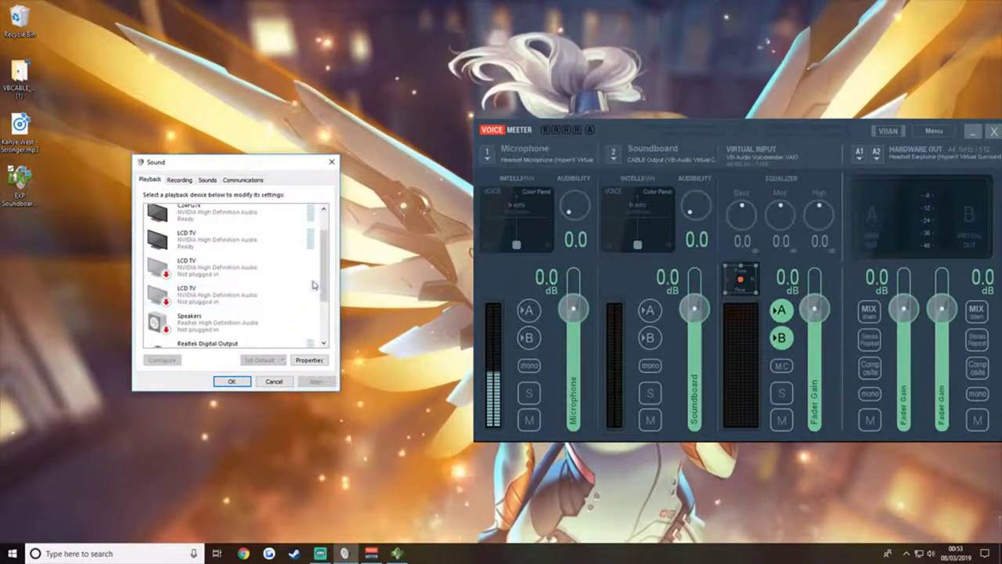
pyautogui.scroll(-3, 313, 285)
pyautogui.rightClick(237, 330)
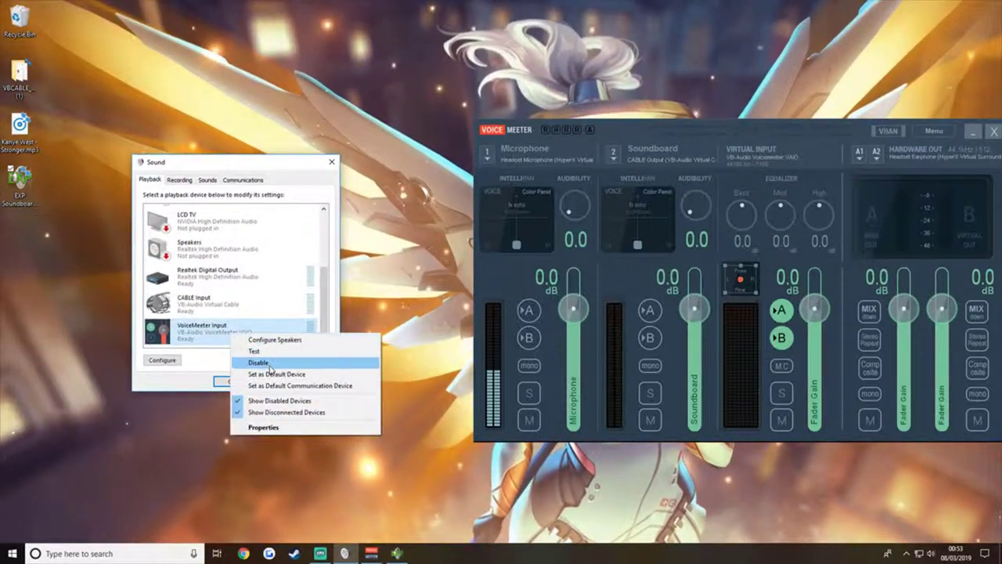
pyautogui.click(263, 368)
pyautogui.rightClick(234, 341)
pyautogui.click(283, 381)
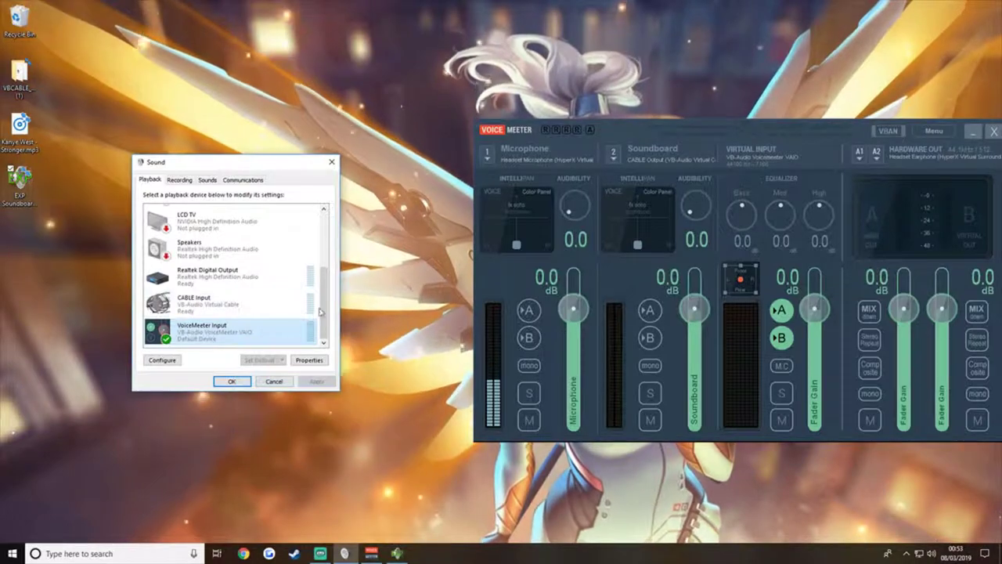
# Review the CABLE devices, hiding and then re-showing disabled recording devices
pyautogui.scroll(-6, 174, 305)
pyautogui.click(243, 314)
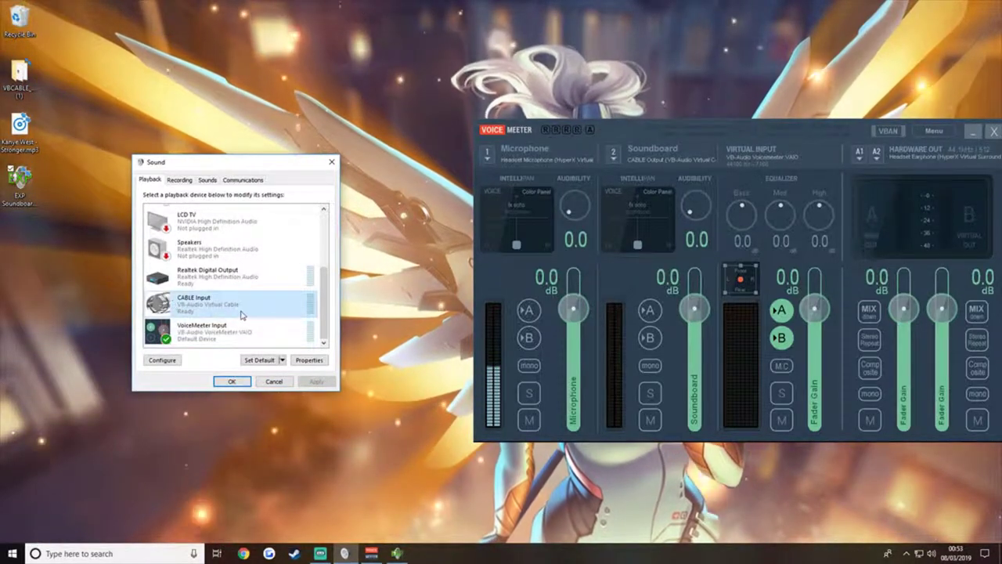
pyautogui.click(179, 179)
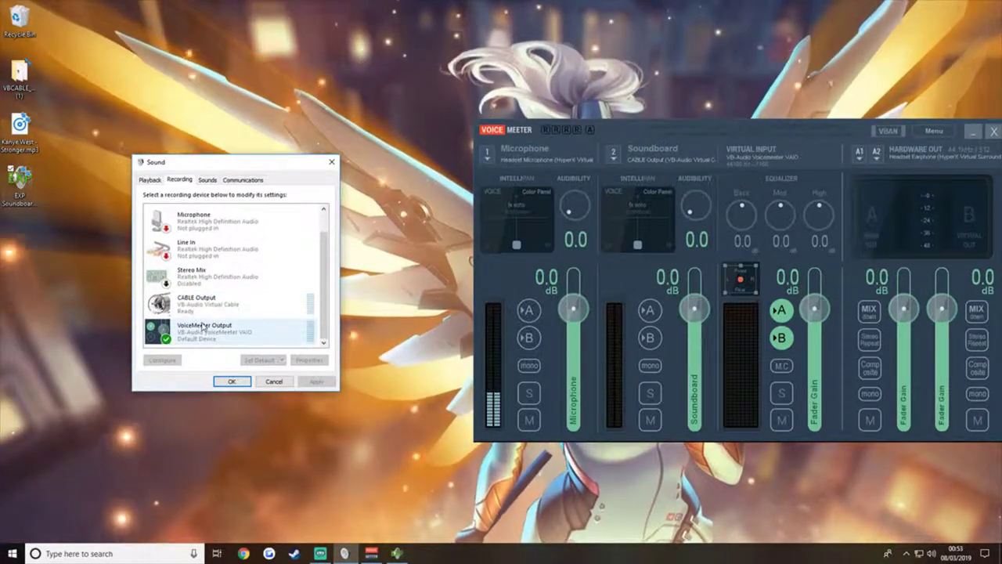
pyautogui.rightClick(207, 312)
pyautogui.click(255, 355)
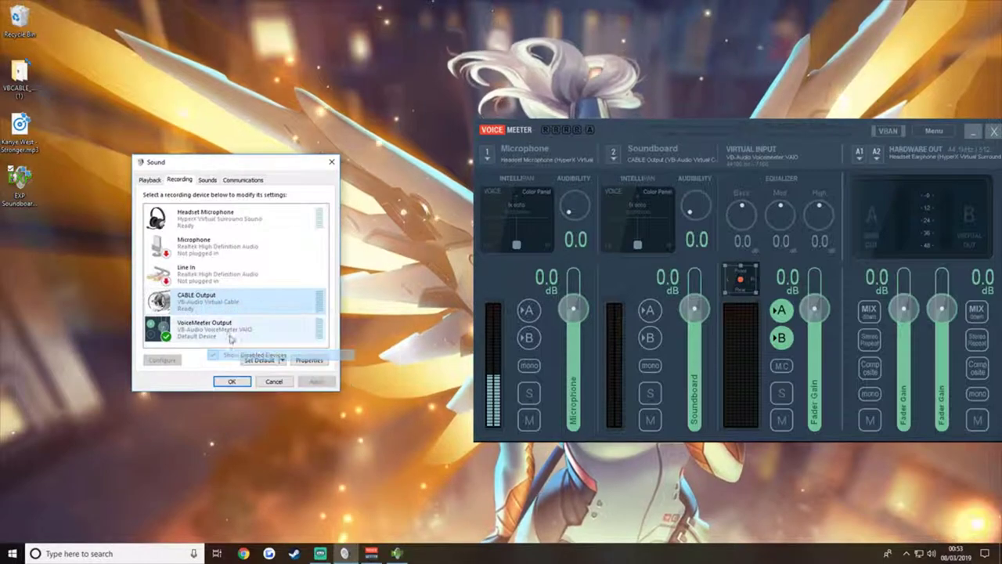
pyautogui.rightClick(213, 312)
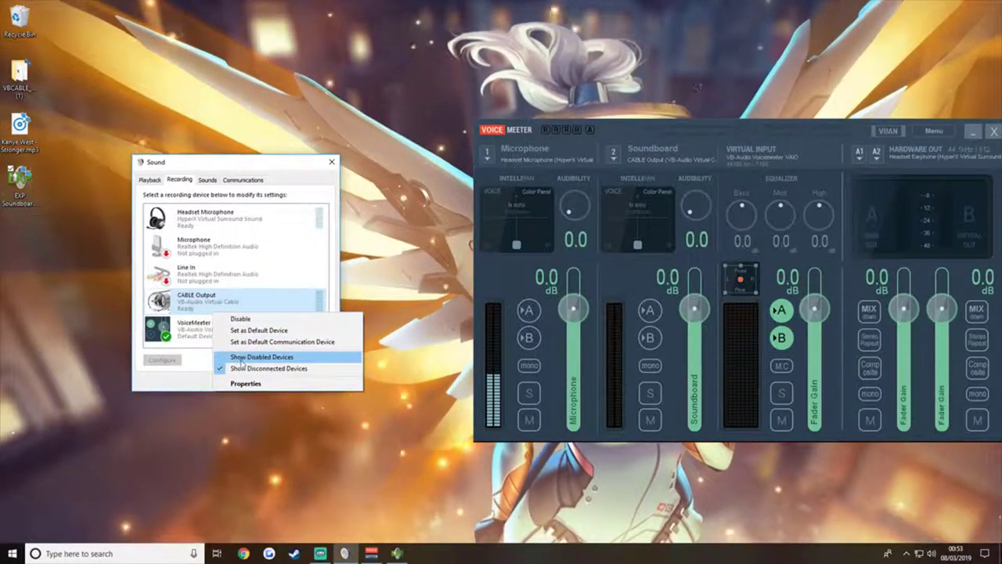
pyautogui.click(243, 357)
pyautogui.rightClick(210, 310)
pyautogui.scroll(-1, 326, 293)
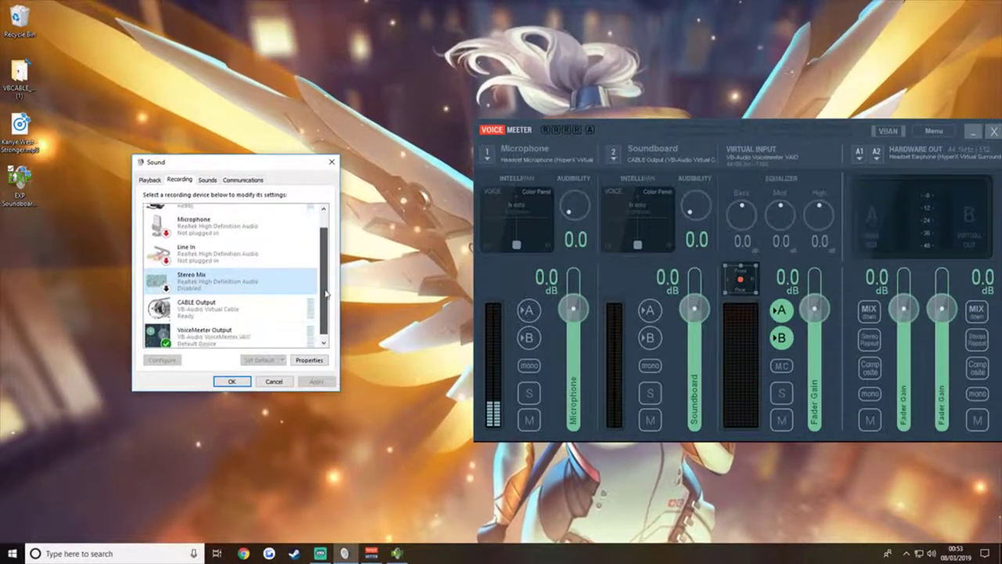
# Close the Sound dialog and centre the VoiceMeeter mixer on screen
pyautogui.click(150, 179)
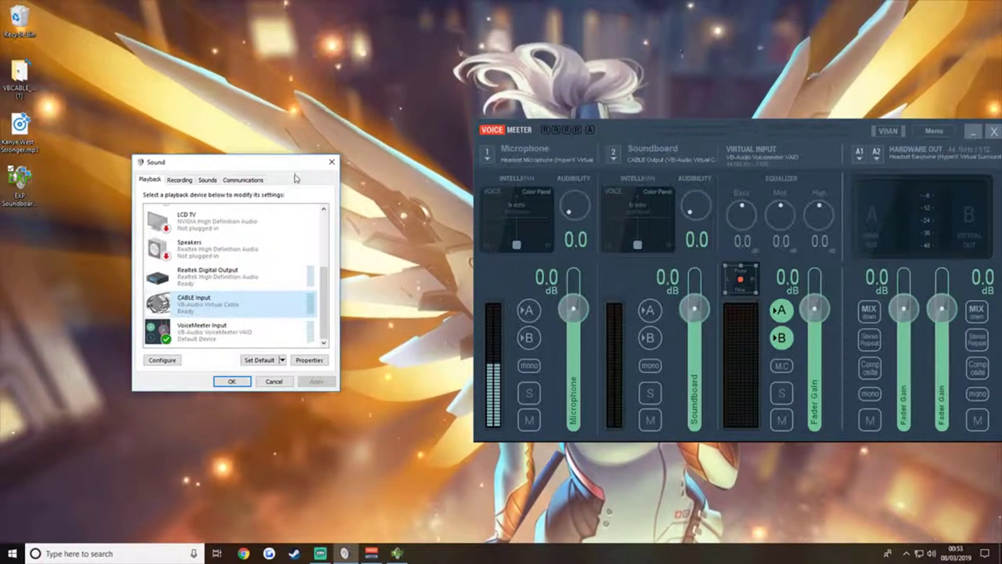
pyautogui.click(331, 161)
pyautogui.moveTo(644, 126); pyautogui.dragTo(378, 139)
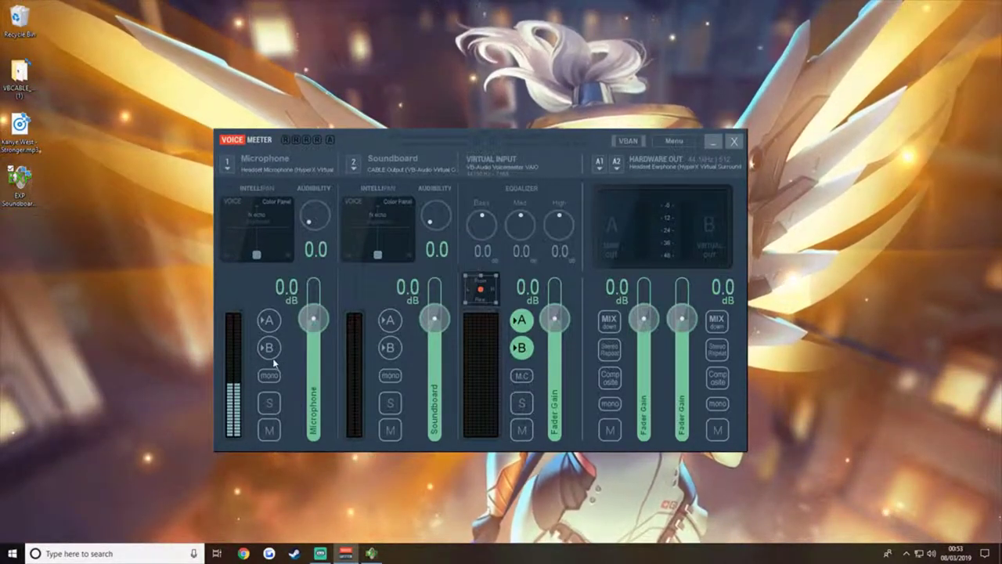
# Route the Microphone strip to bus B and turn off bus B on Virtual Input
pyautogui.click(270, 349)
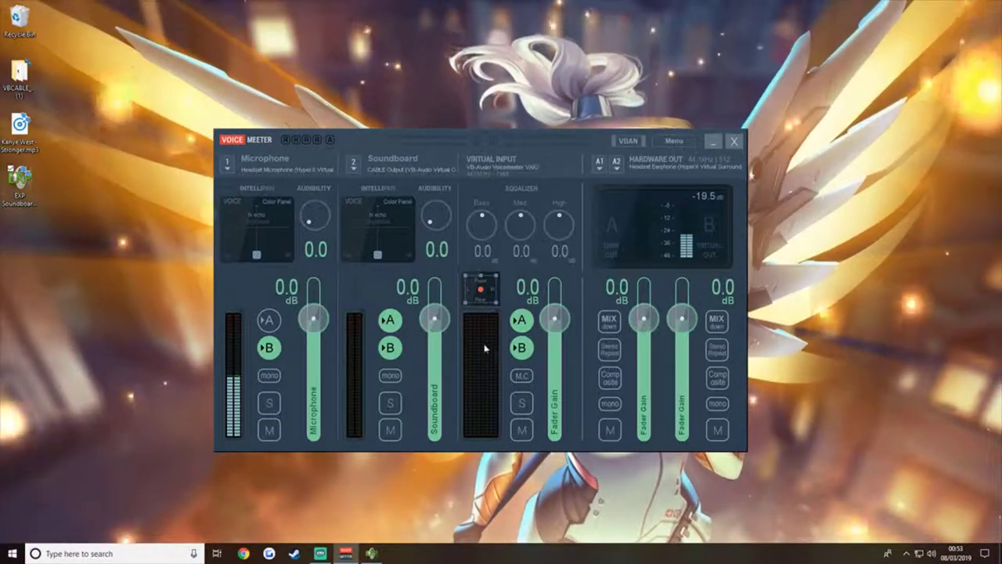
pyautogui.click(520, 348)
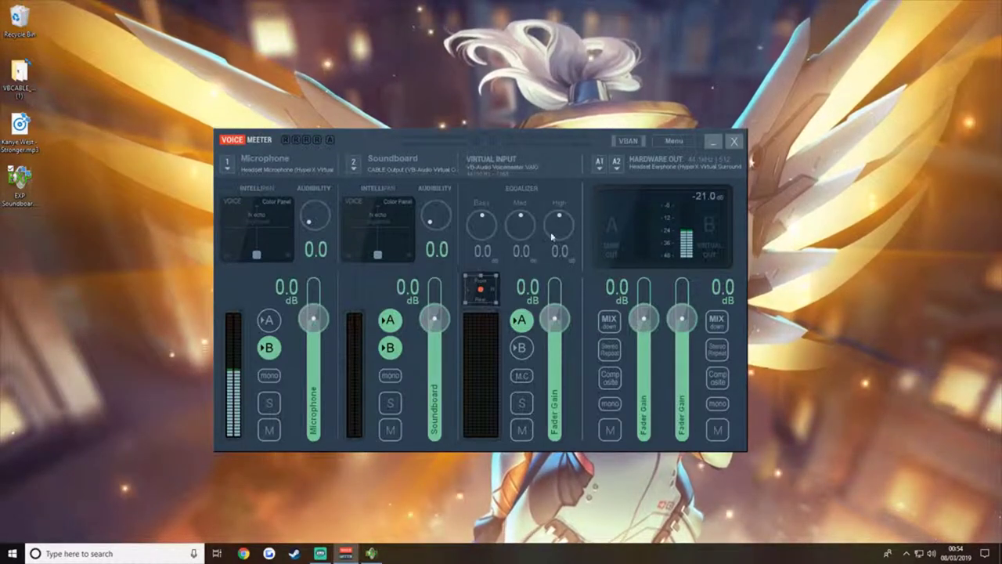
pyautogui.click(598, 164)
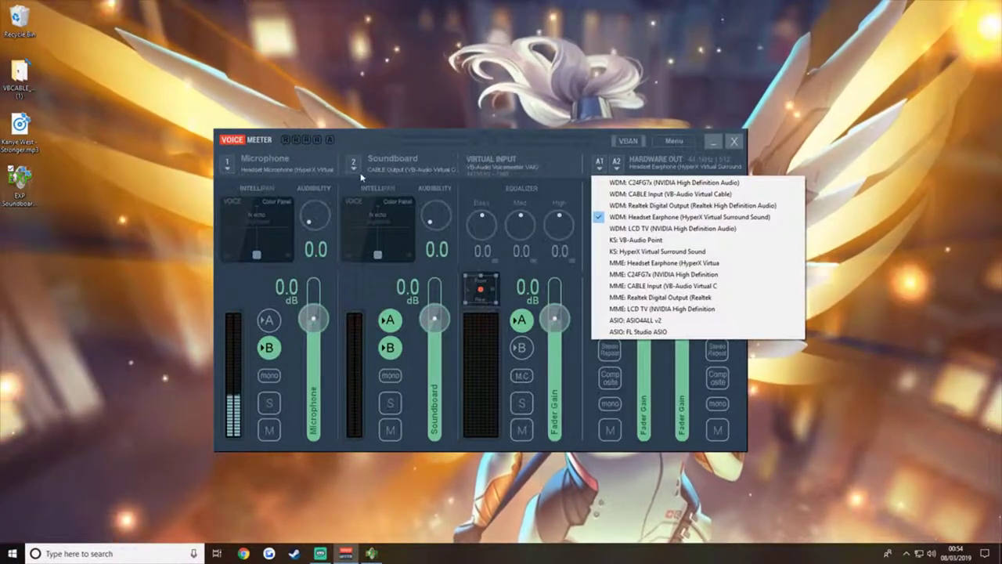
pyautogui.click(349, 174)
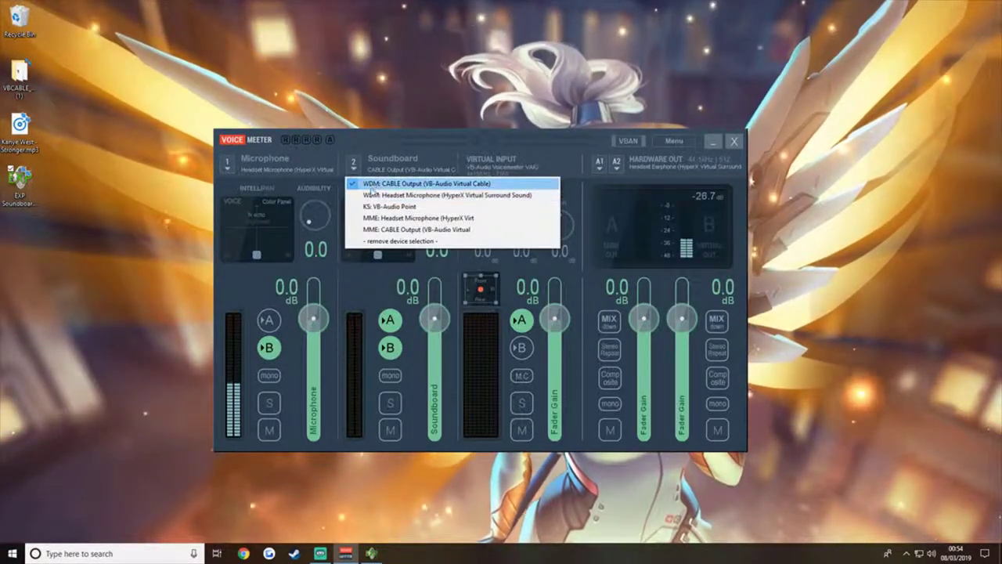
pyautogui.click(225, 170)
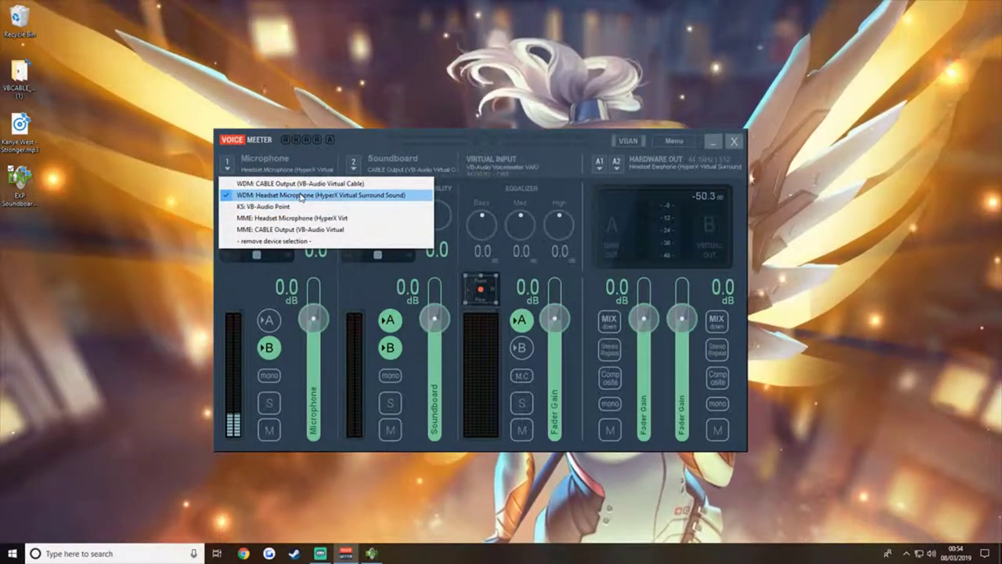
pyautogui.click(301, 195)
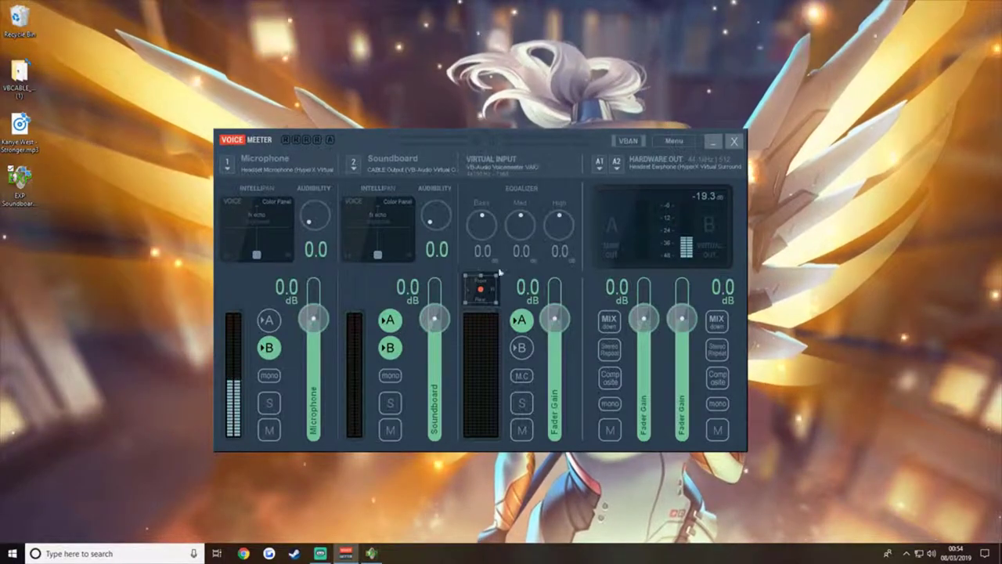